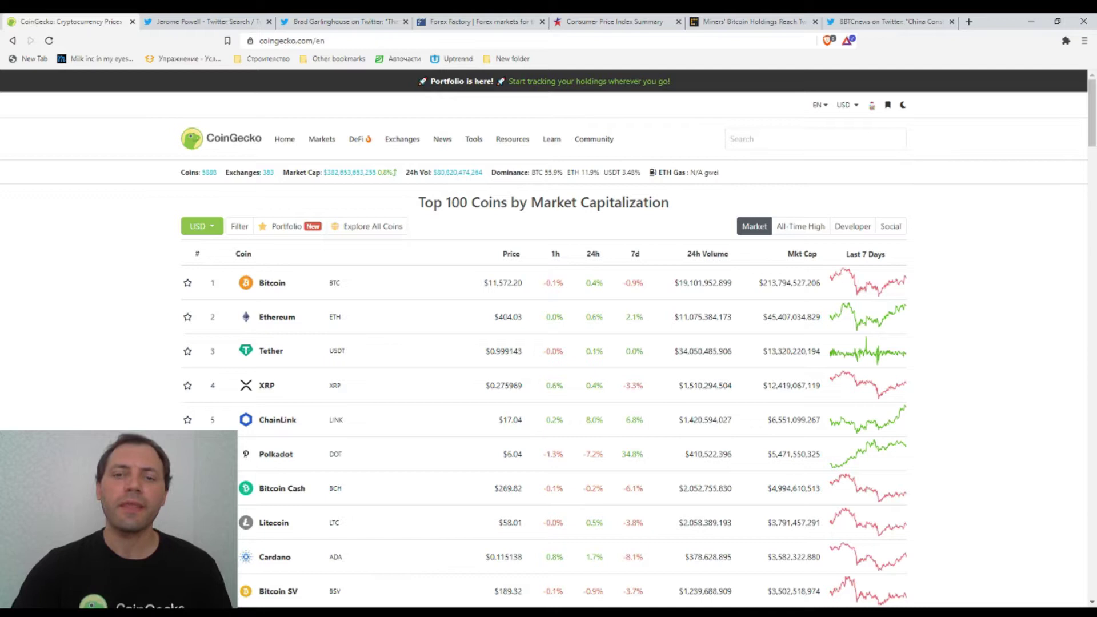
pyautogui.scroll(-1, 657, 314)
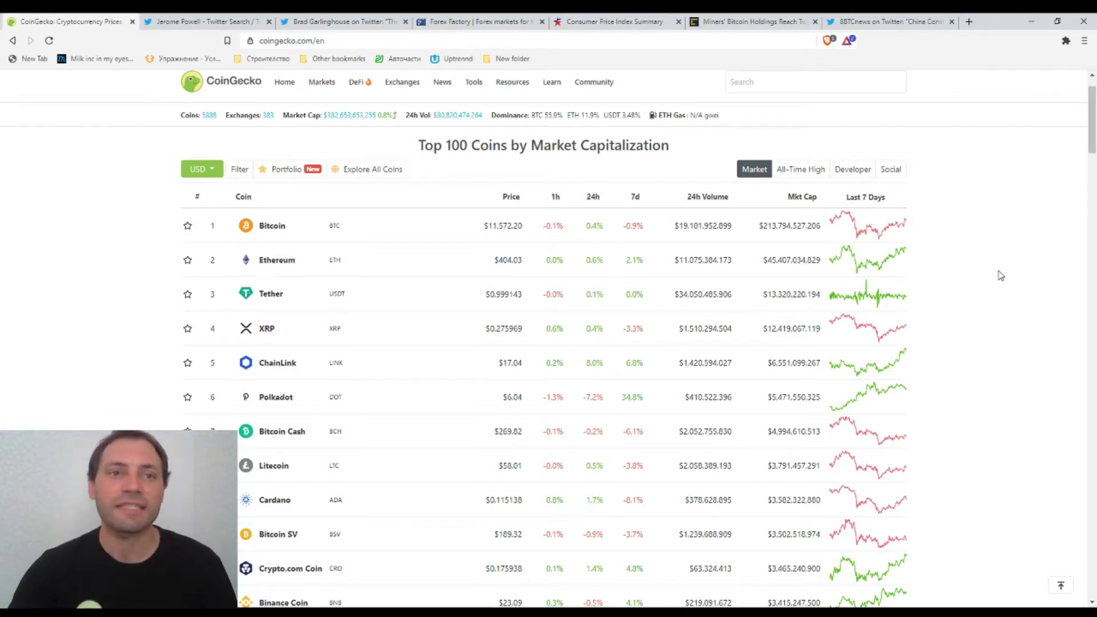
# Check the Jerome Powell search results, then view Garlinghouse's tweet quoting the WSJ Fed report
pyautogui.hotkey('ctrl', 'Tab')
pyautogui.scroll(-3, 999, 382)
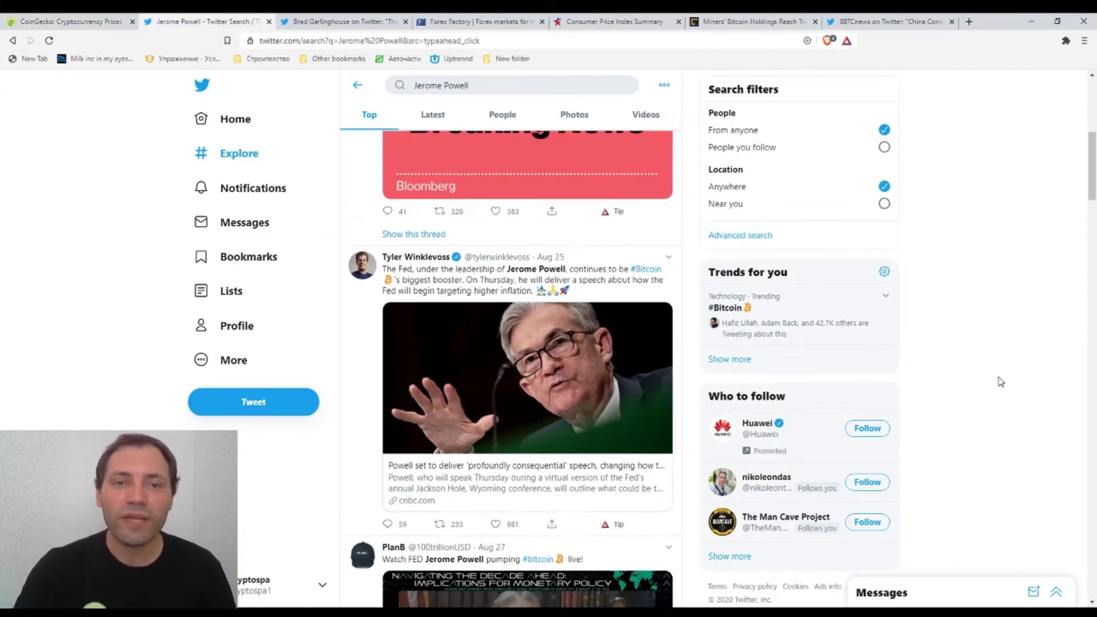
pyautogui.scroll(4, 999, 382)
pyautogui.scroll(1, 1000, 382)
pyautogui.scroll(-2, 1002, 384)
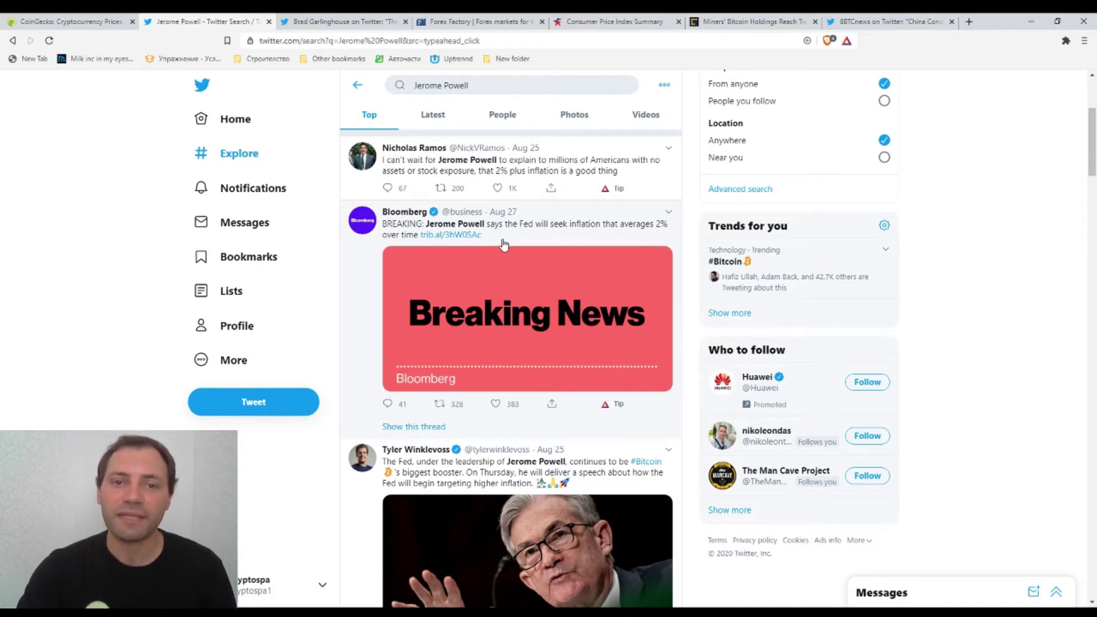
pyautogui.scroll(-3, 498, 292)
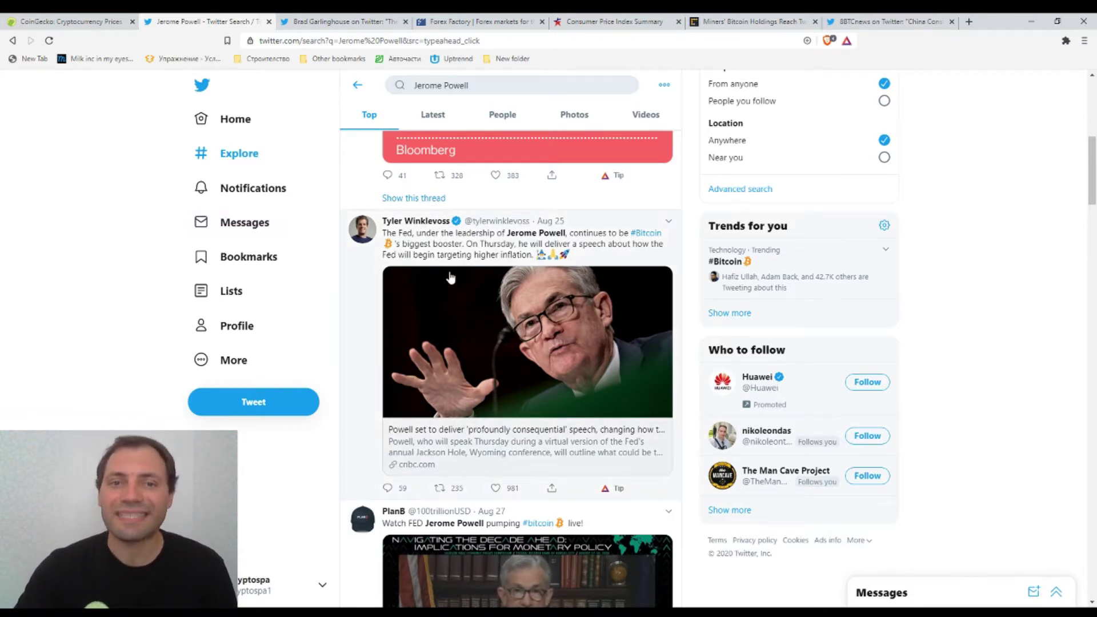
pyautogui.scroll(-1, 450, 277)
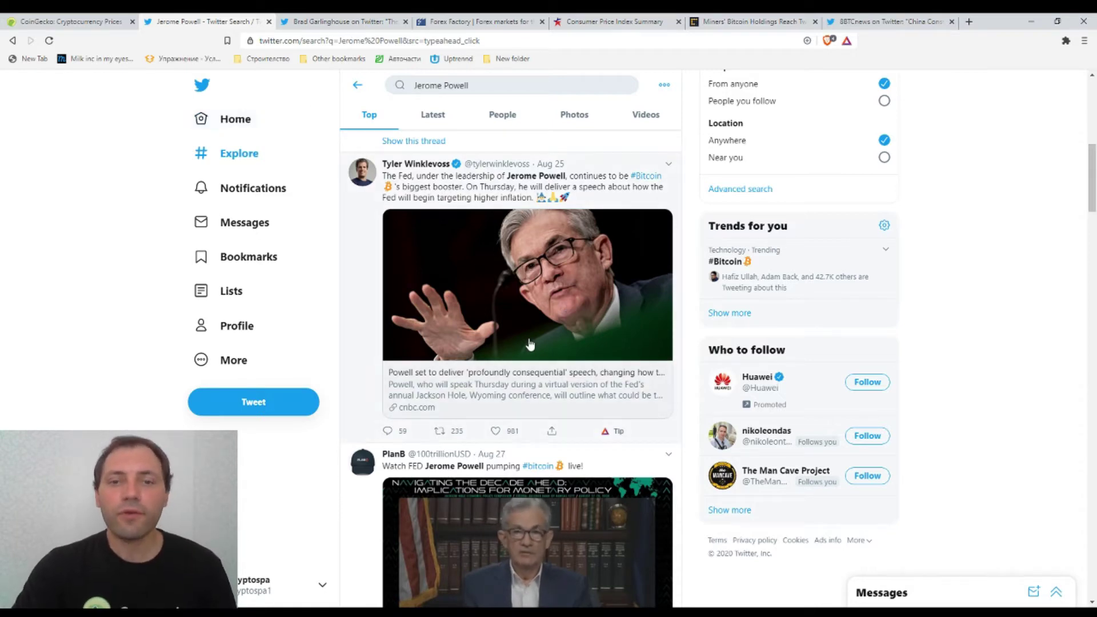
pyautogui.click(342, 21)
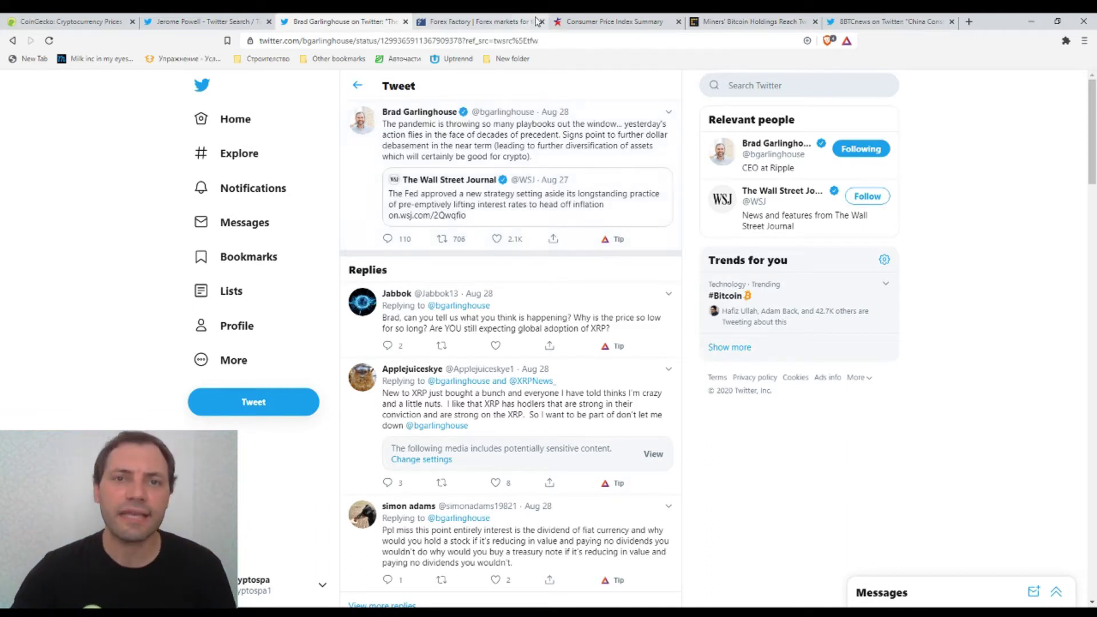
# Switch to the Forex Factory calendar showing the US CPI m/m chart
pyautogui.click(500, 20)
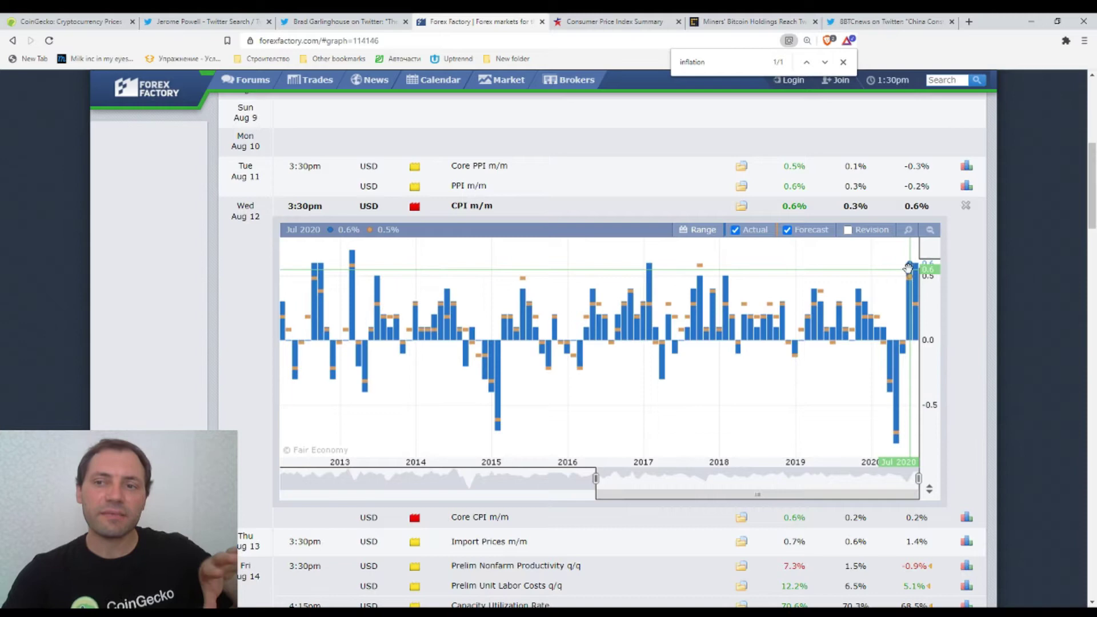
pyautogui.moveTo(911, 291)
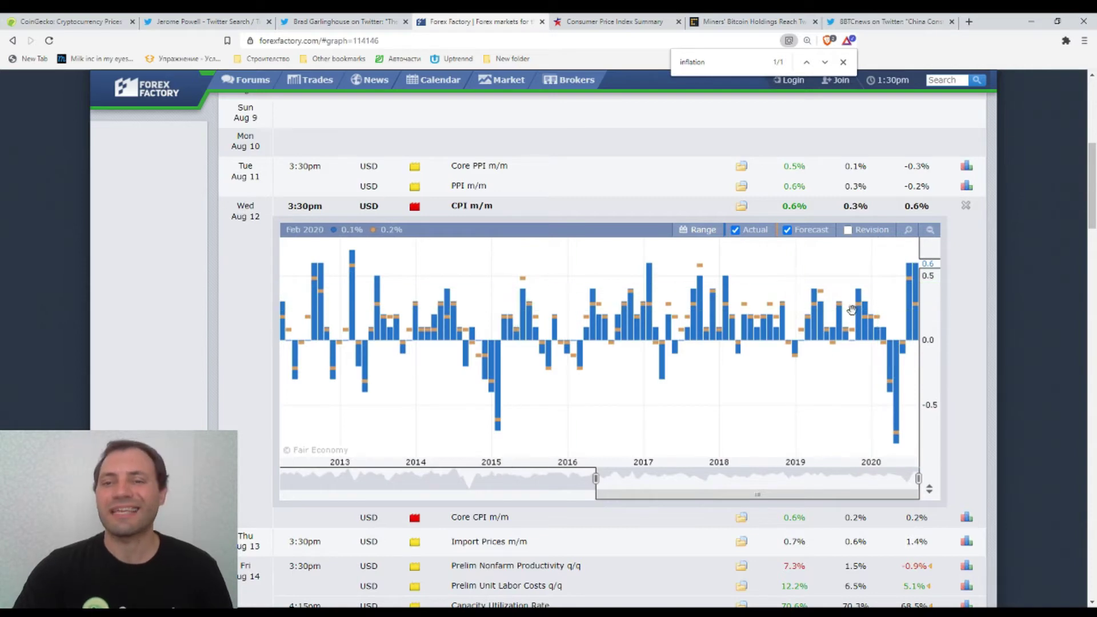
# Widen the CPI m/m chart to cover 2009–2020, then view the BLS CPI Summary
pyautogui.moveTo(595, 479); pyautogui.dragTo(455, 480)
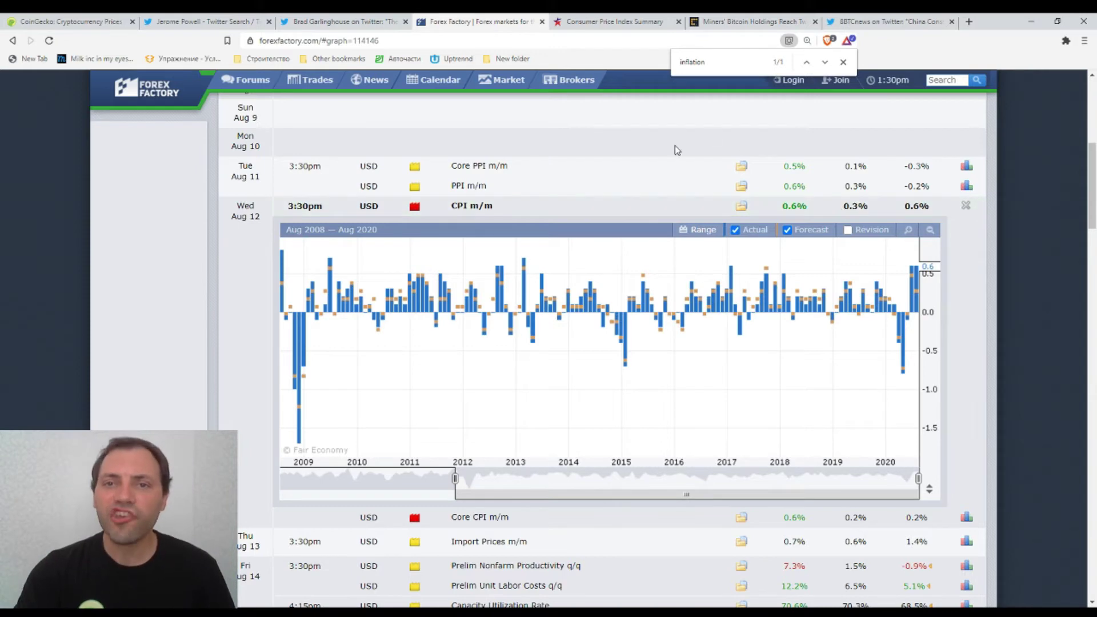
pyautogui.click(626, 22)
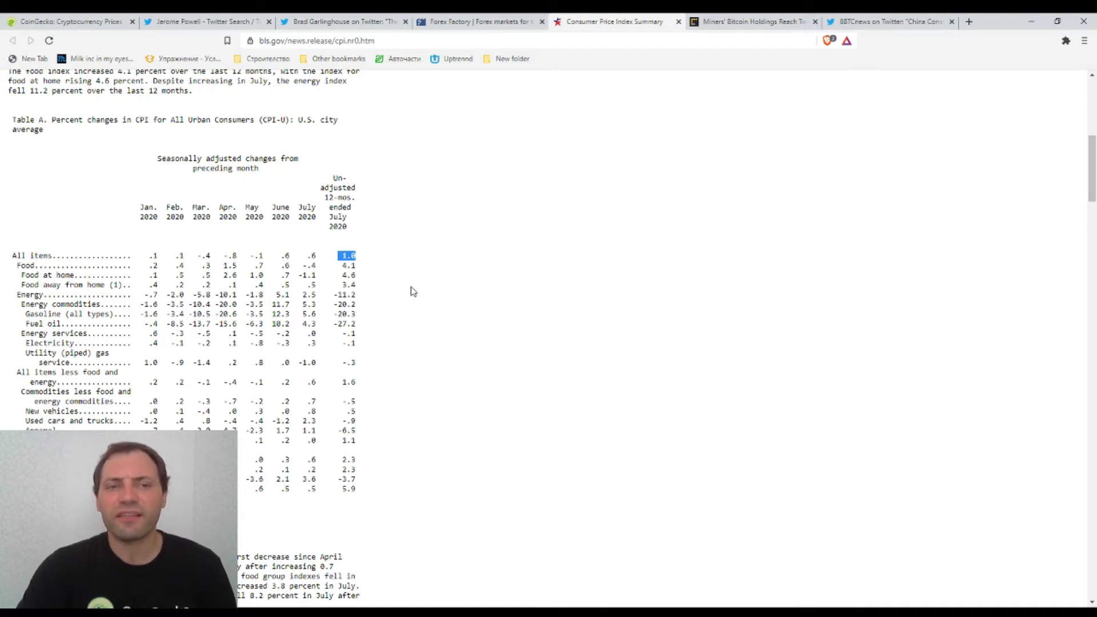
pyautogui.scroll(5, 420, 274)
pyautogui.scroll(5, 428, 266)
pyautogui.scroll(3, 438, 266)
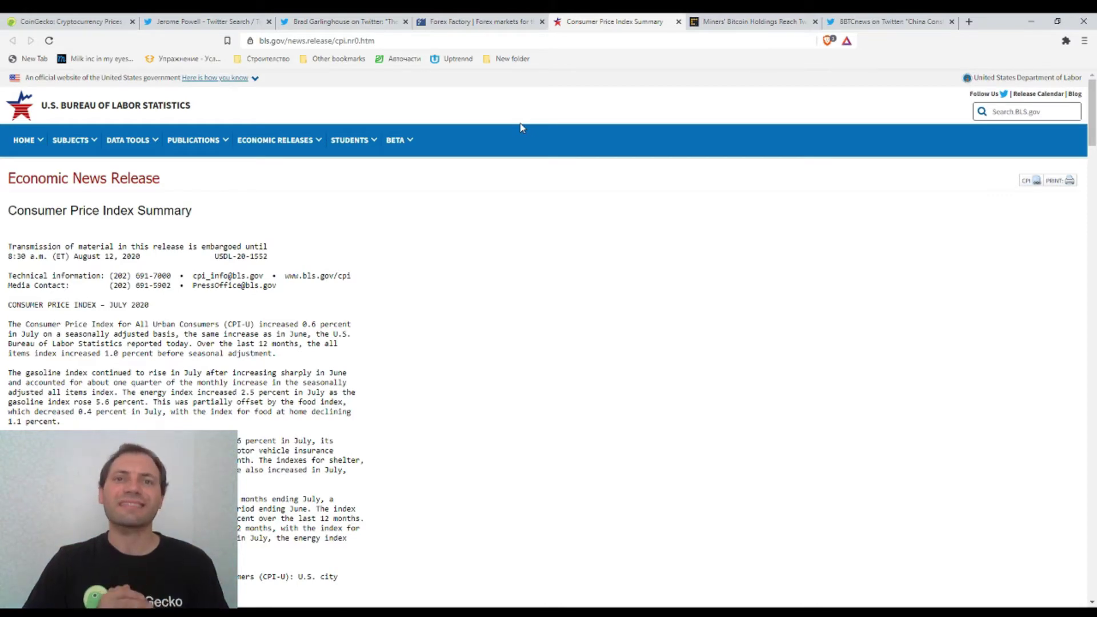
# Revisit the CoinGecko coin rankings, then bring up the CoinDesk miners' Bitcoin holdings article
pyautogui.click(68, 21)
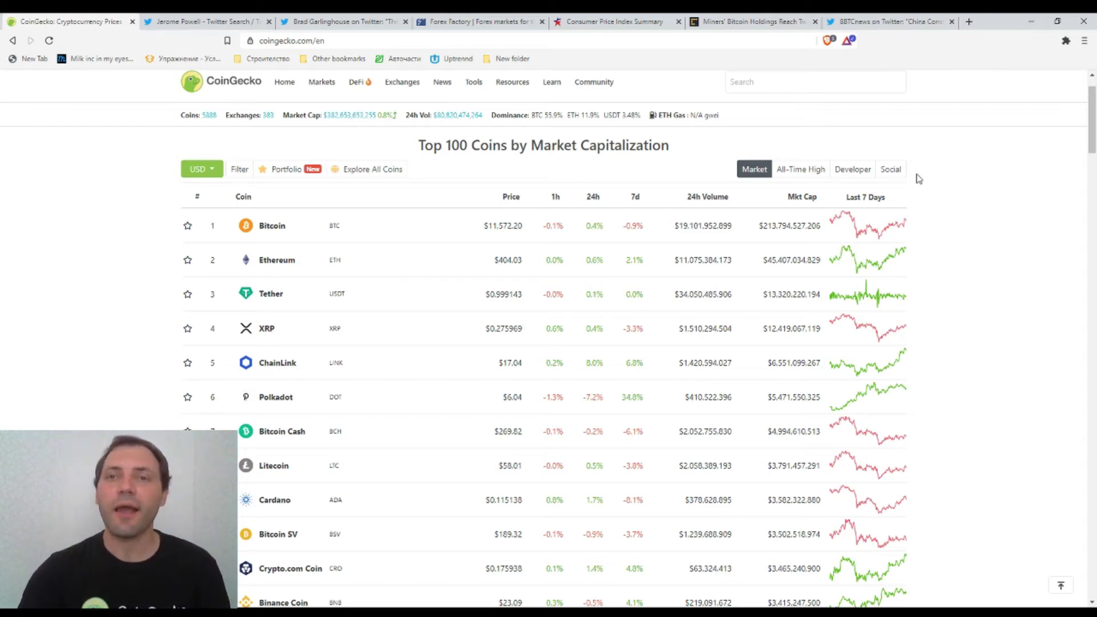
pyautogui.click(742, 22)
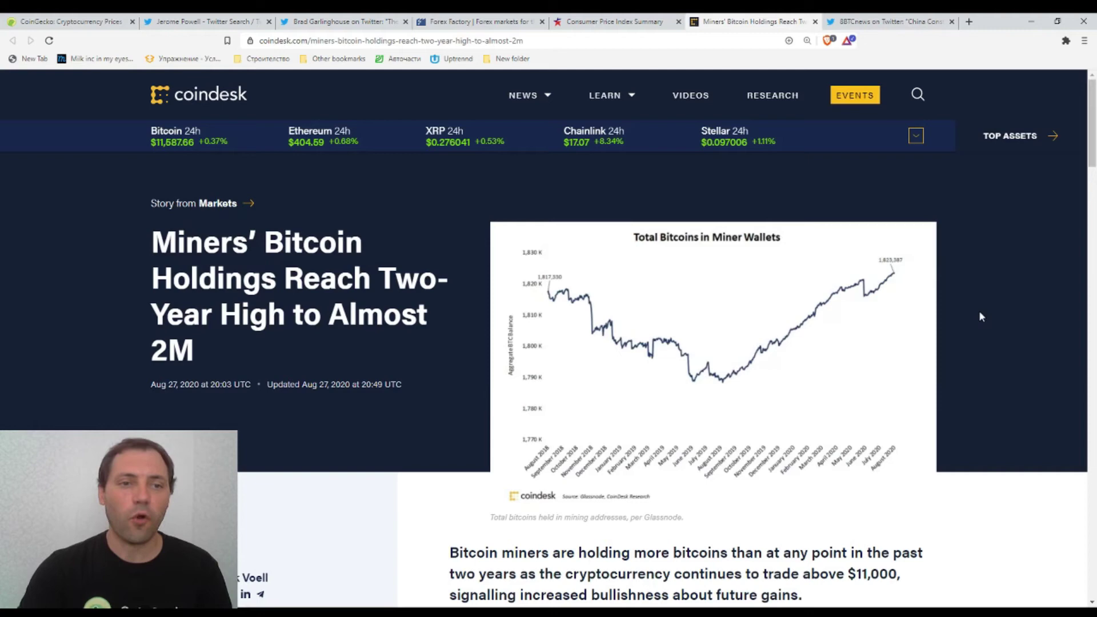
pyautogui.scroll(-1, 980, 316)
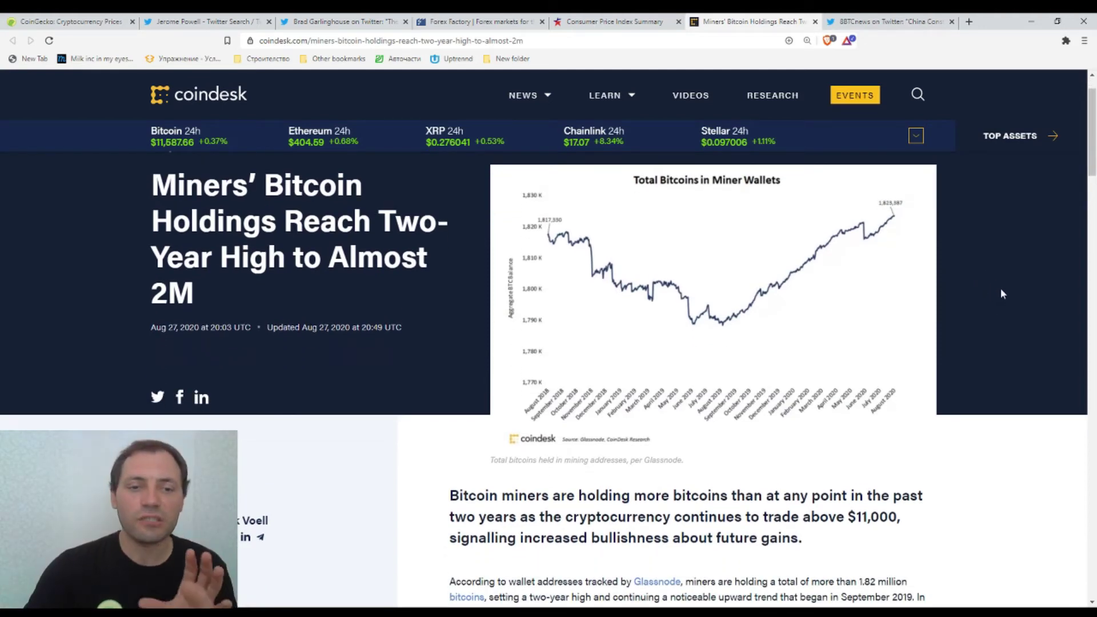
pyautogui.scroll(-1, 1000, 288)
pyautogui.scroll(-2, 1001, 292)
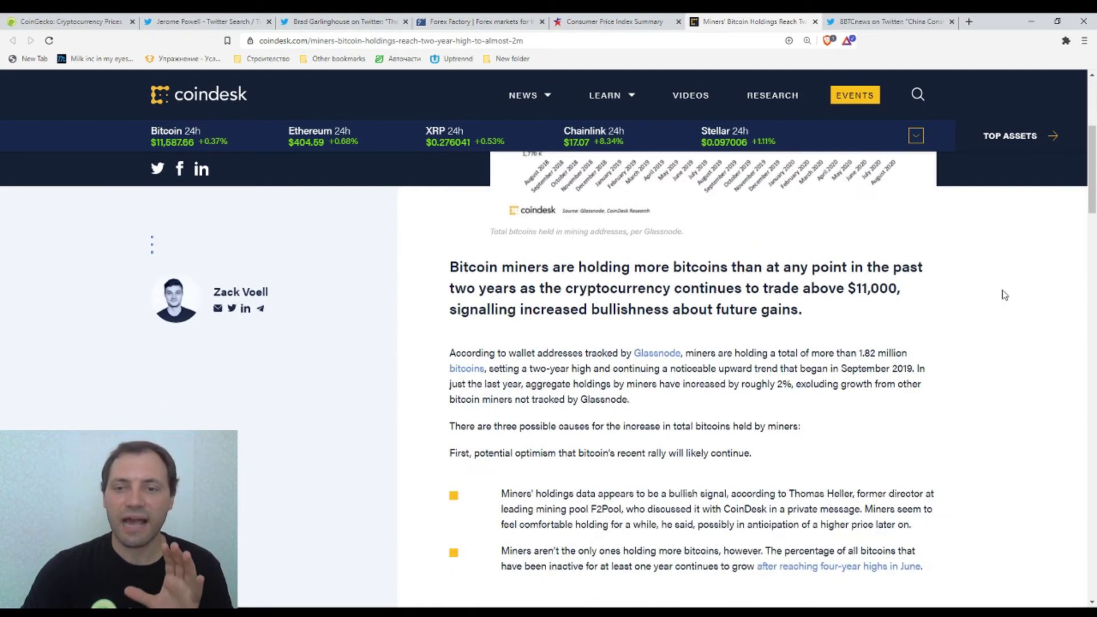
pyautogui.scroll(2, 1002, 292)
pyautogui.scroll(1, 1001, 291)
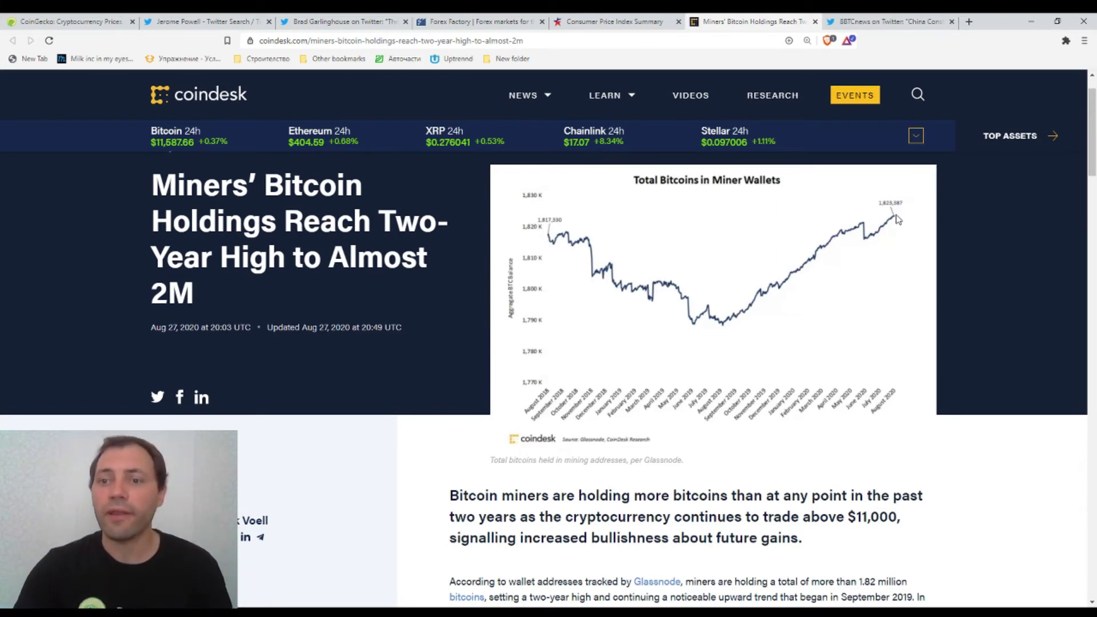
pyautogui.scroll(-5, 898, 219)
pyautogui.scroll(-4, 934, 258)
pyautogui.scroll(-2, 974, 295)
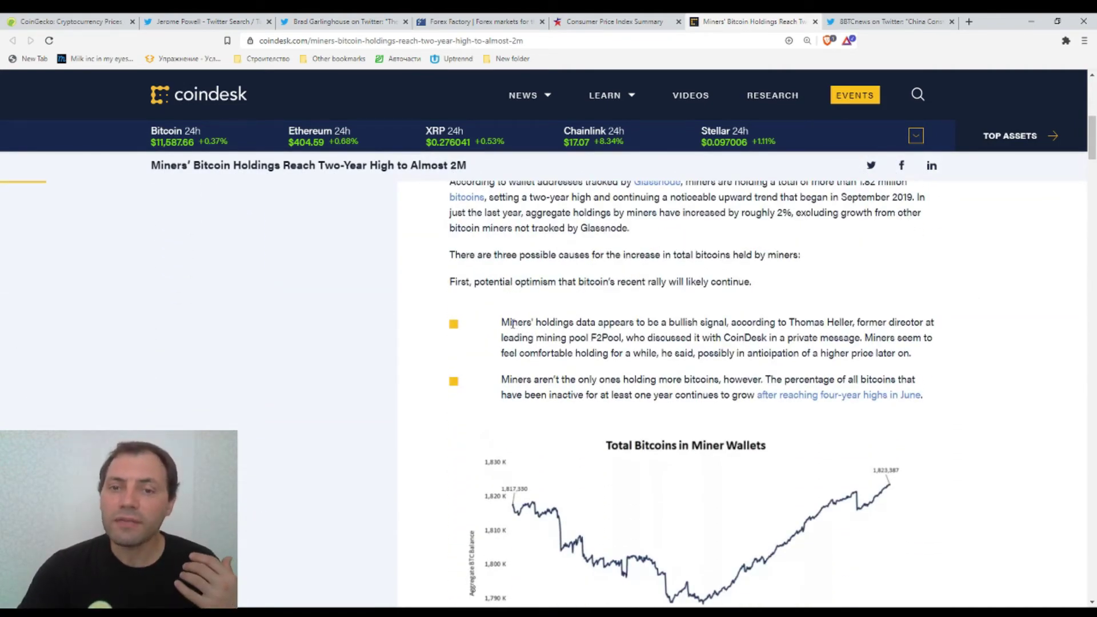
# Highlight the F2Pool quote on the bullish signal through the private message remark
pyautogui.moveTo(503, 323)
pyautogui.mouseDown()
pyautogui.moveTo(854, 327)
pyautogui.moveTo(789, 340)
pyautogui.moveTo(563, 339)
pyautogui.mouseUp()
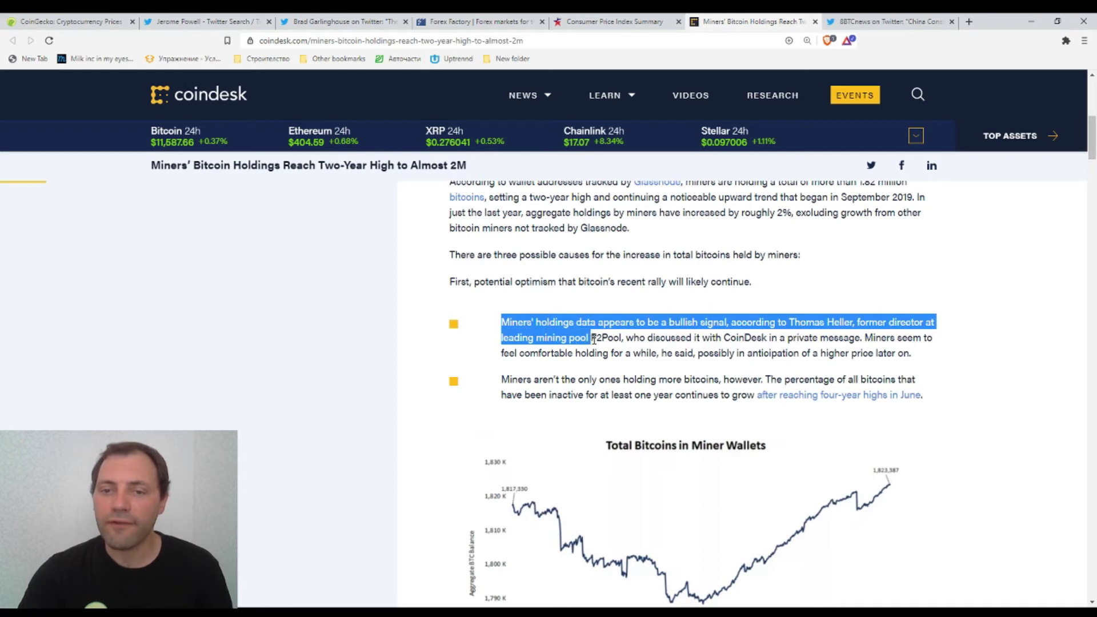
pyautogui.moveTo(631, 338); pyautogui.dragTo(860, 339)
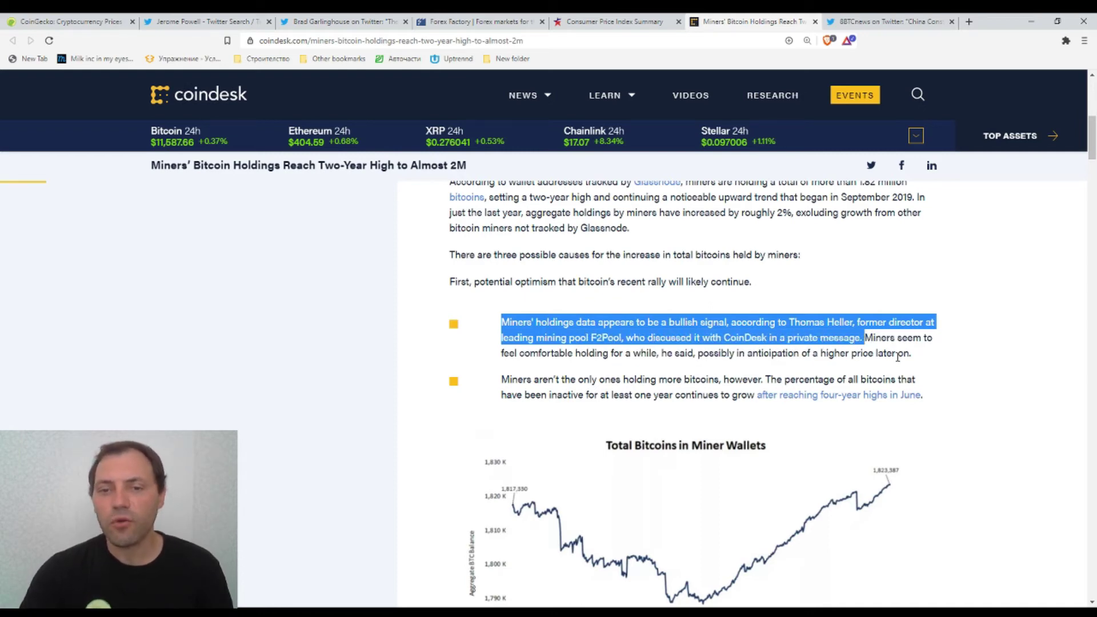
pyautogui.scroll(-3, 899, 356)
pyautogui.scroll(-4, 898, 355)
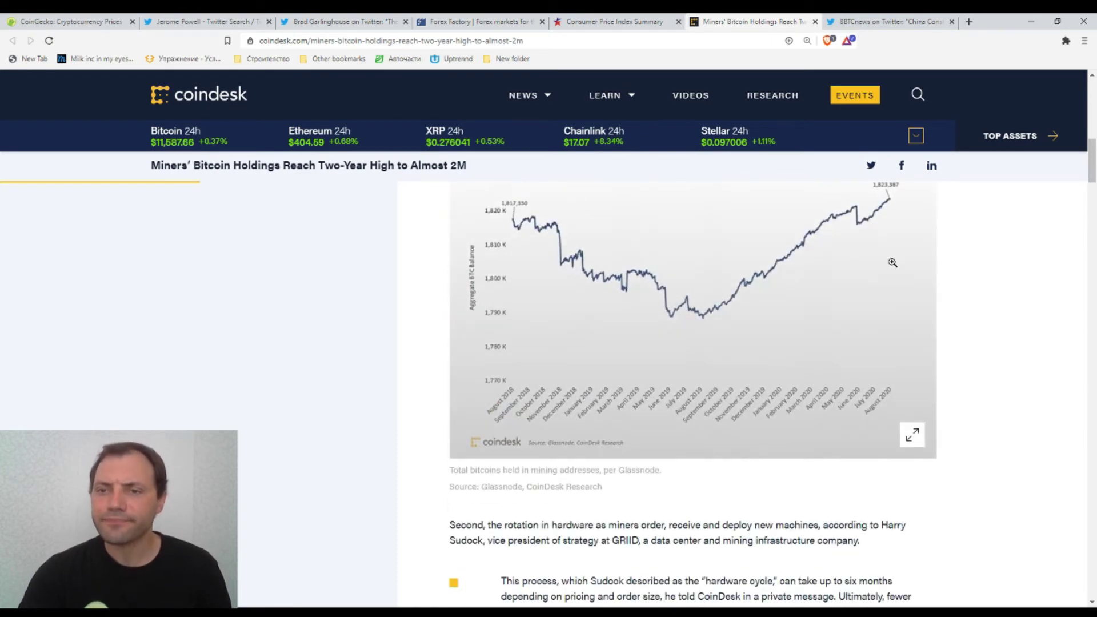
pyautogui.scroll(2, 873, 259)
pyautogui.scroll(5, 942, 322)
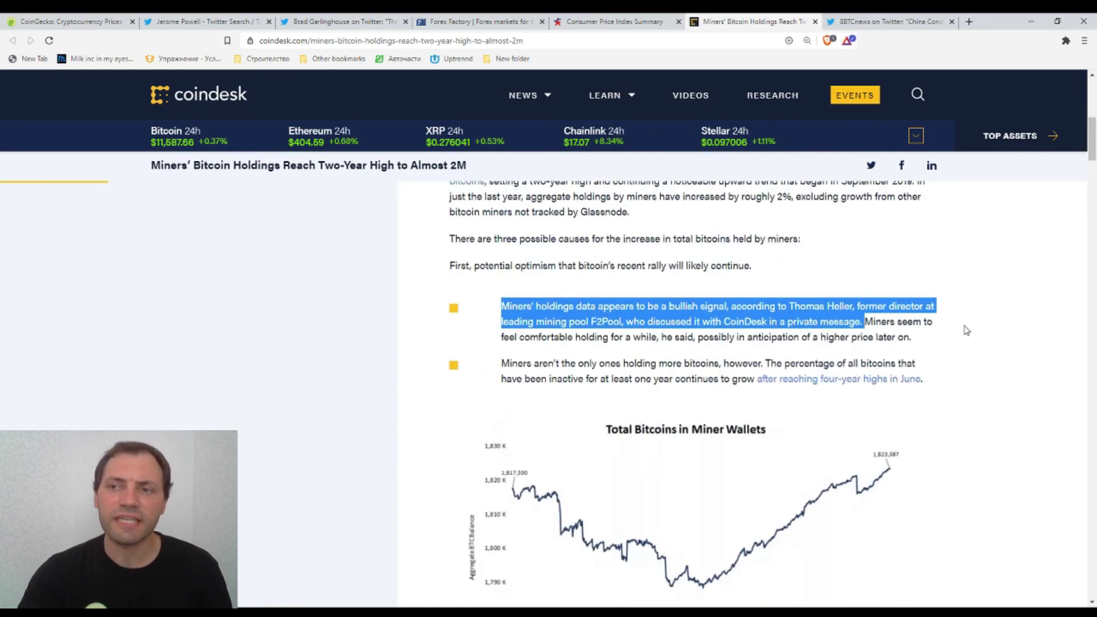
pyautogui.scroll(4, 965, 330)
pyautogui.scroll(4, 966, 330)
pyautogui.scroll(3, 966, 331)
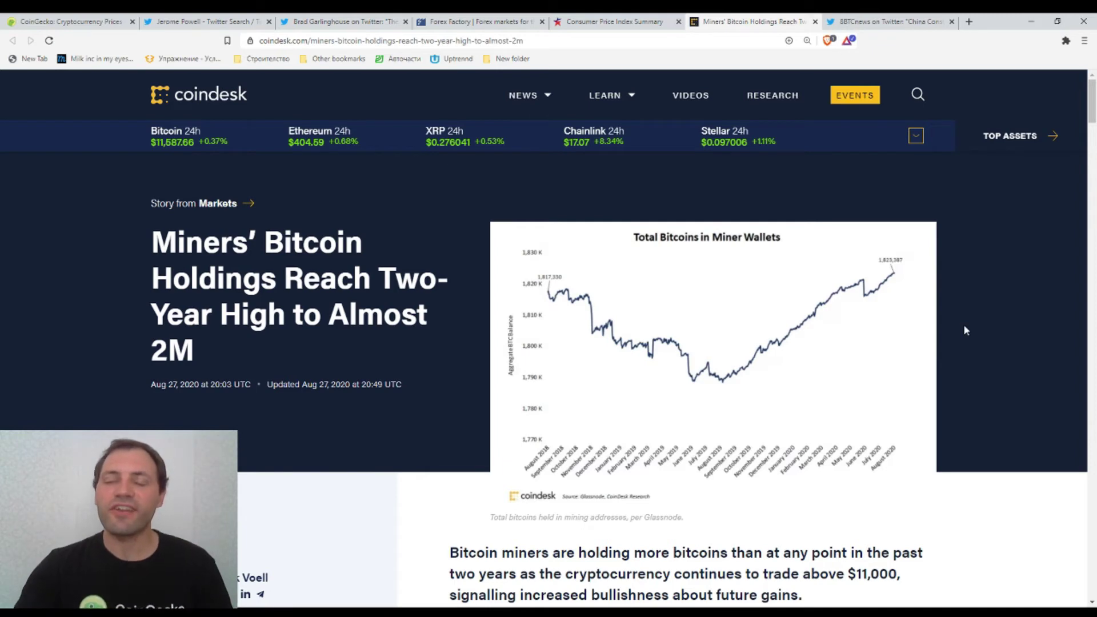
# Bring up 8BTCnews's tweet on China Construction Bank's digital RMB wallet registration
pyautogui.click(884, 21)
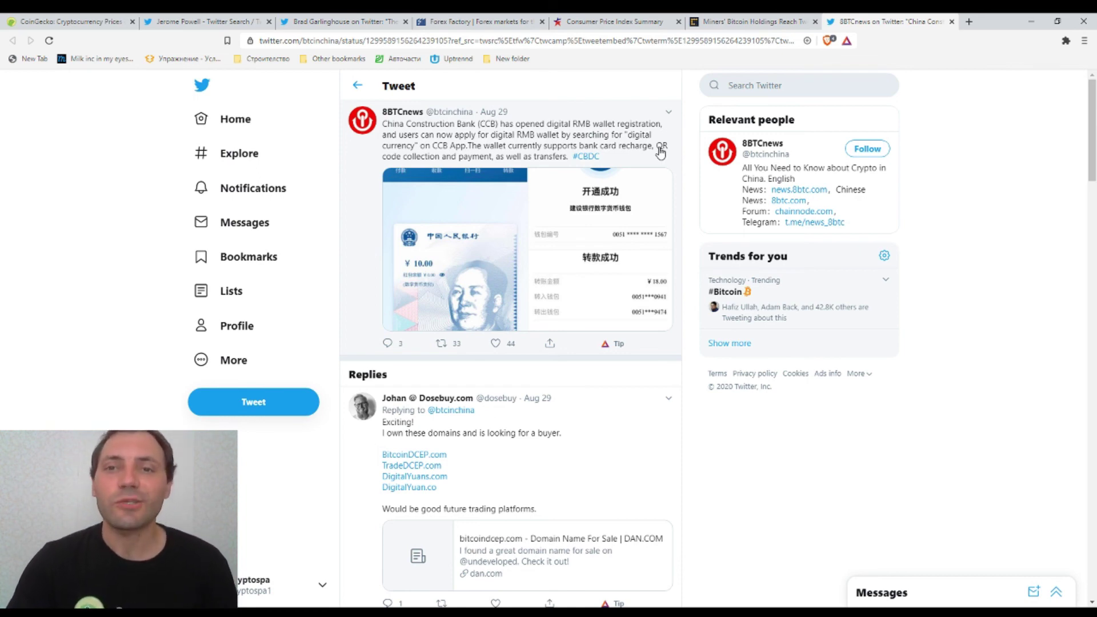
pyautogui.hotkey('ctrl', '1')
pyautogui.scroll(2, 696, 312)
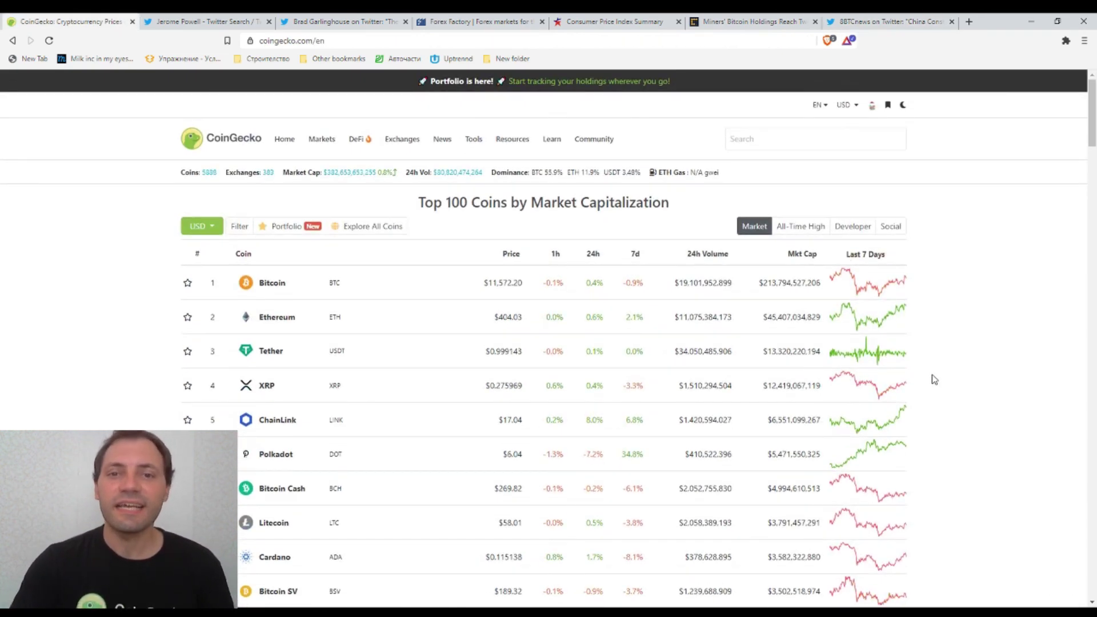